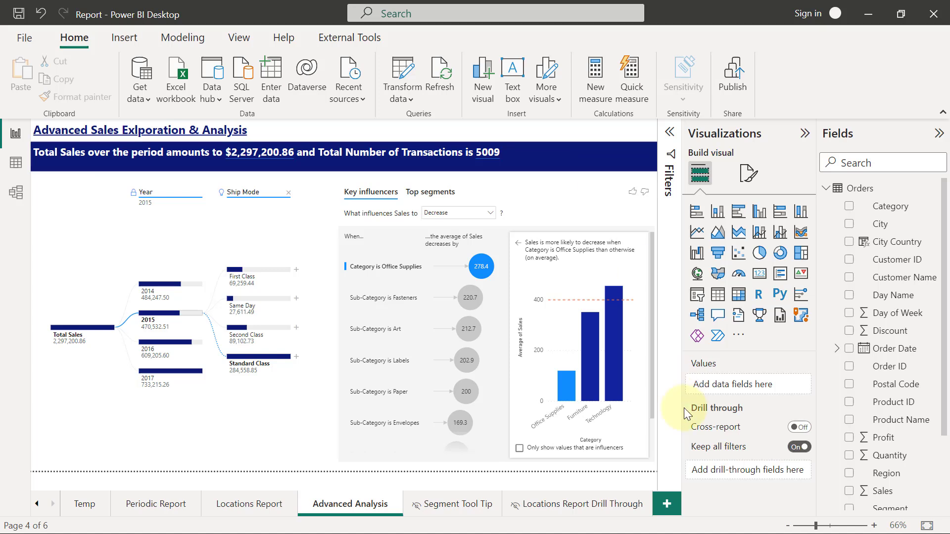
Add a new blank page and show the Filters, Bookmarks and Selection panes
{"action": "left_click", "coordinate": [667, 504]}
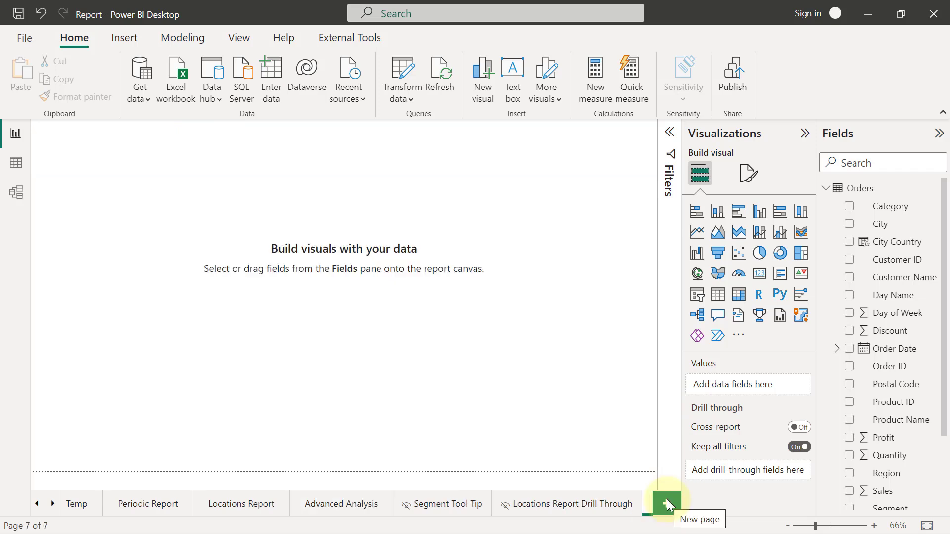
{"action": "left_click", "coordinate": [239, 40]}
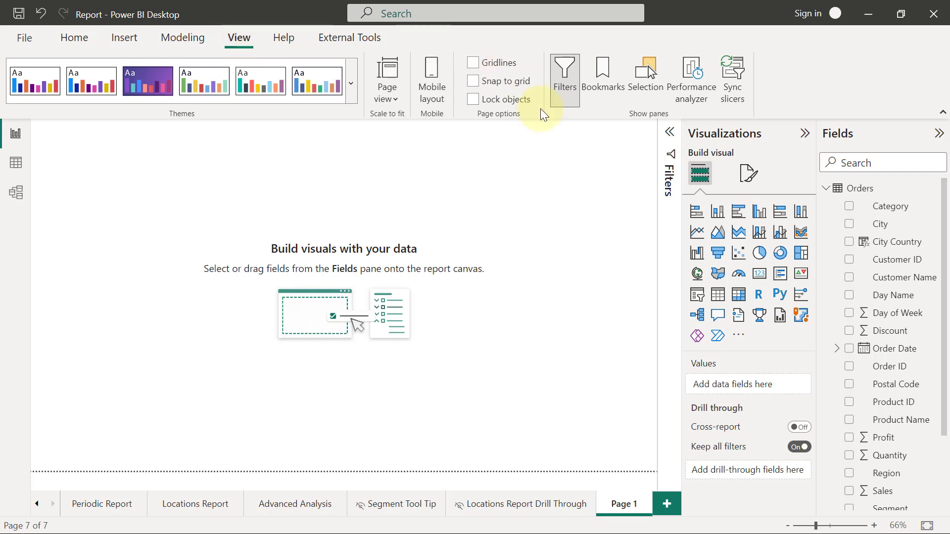
{"action": "left_click", "coordinate": [578, 92]}
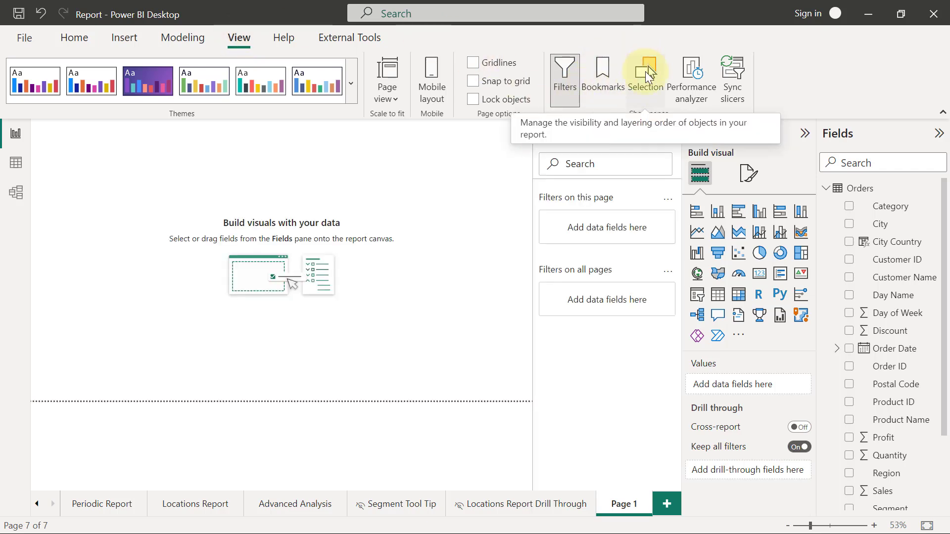
{"action": "left_click", "coordinate": [603, 79]}
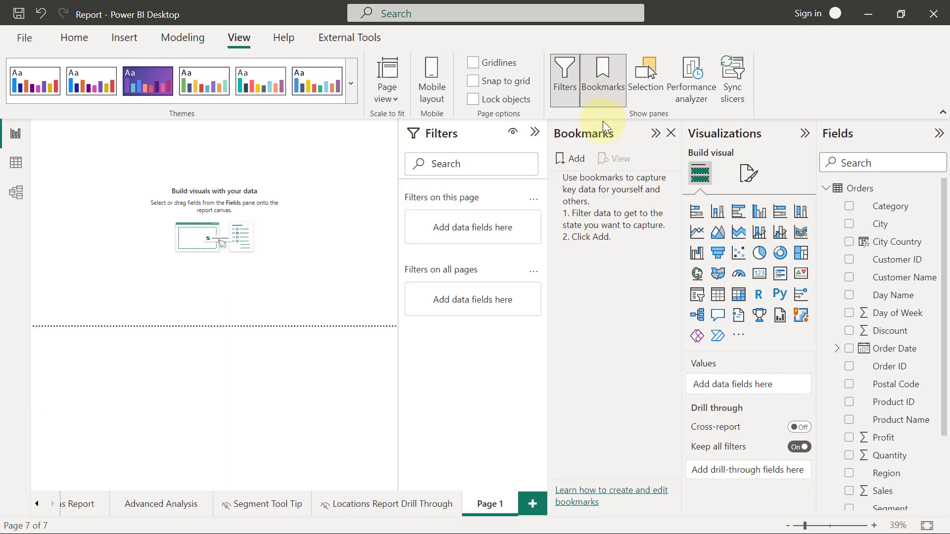
{"action": "left_click", "coordinate": [648, 71]}
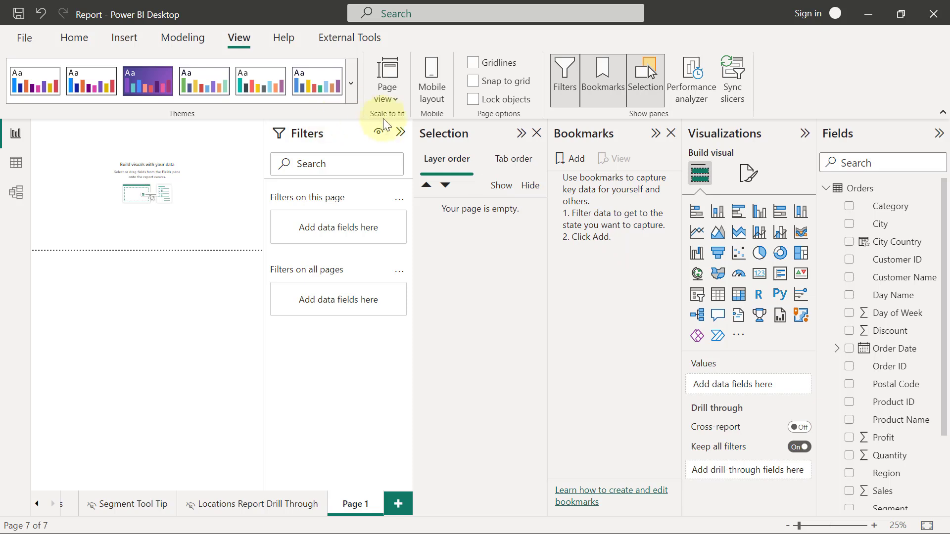
{"action": "left_click", "coordinate": [401, 133]}
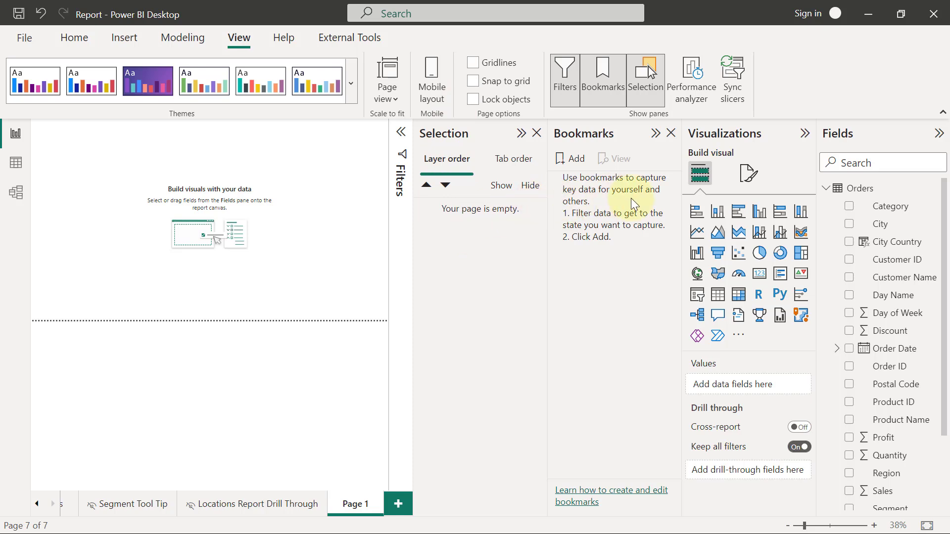
Insert and enlarge a stacked bar chart plotting Sales by Region
{"action": "left_click", "coordinate": [696, 214]}
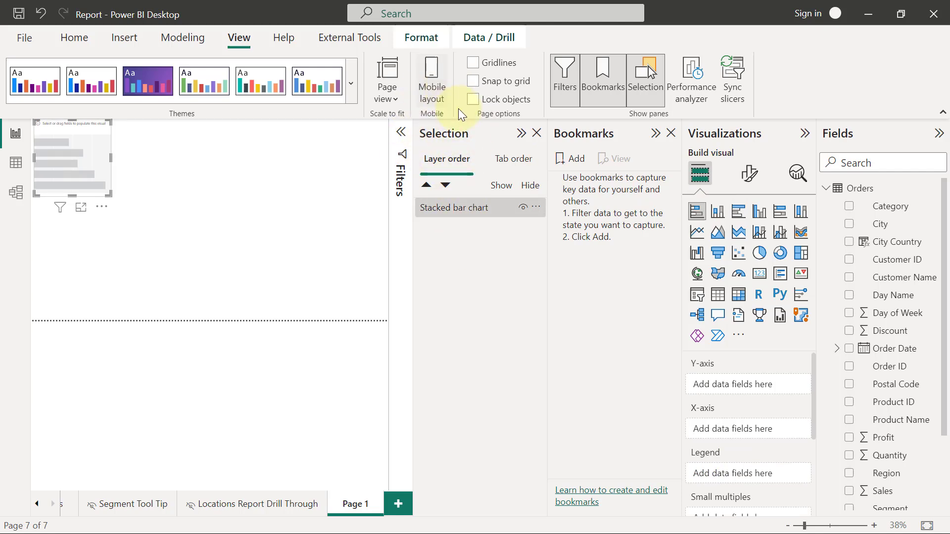
{"action": "left_click", "coordinate": [455, 209]}
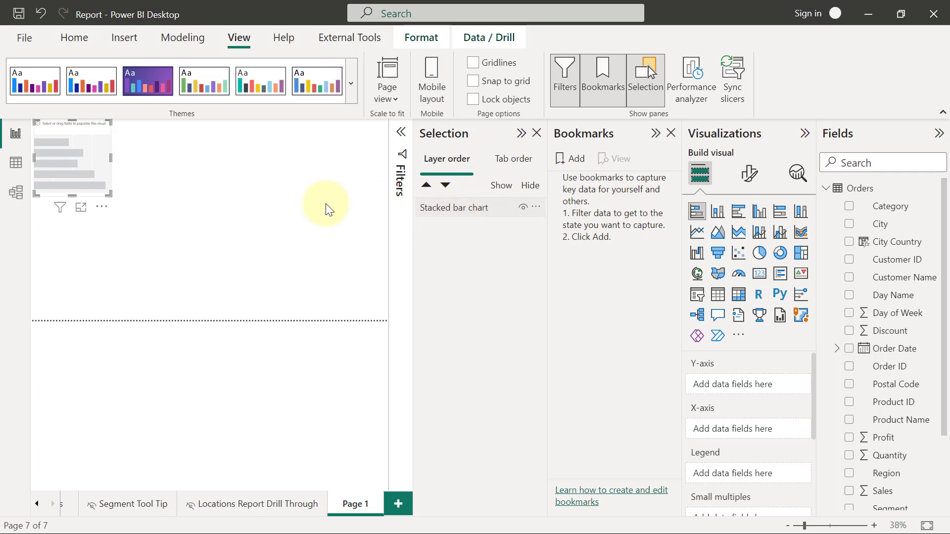
{"action": "left_click_drag", "start_coordinate": [106, 193], "coordinate": [216, 246]}
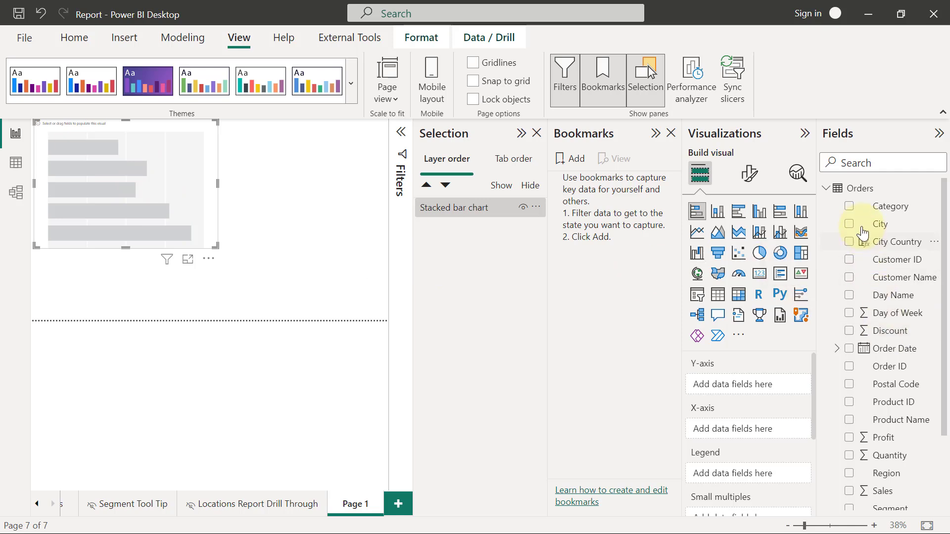
{"action": "left_click", "coordinate": [857, 474]}
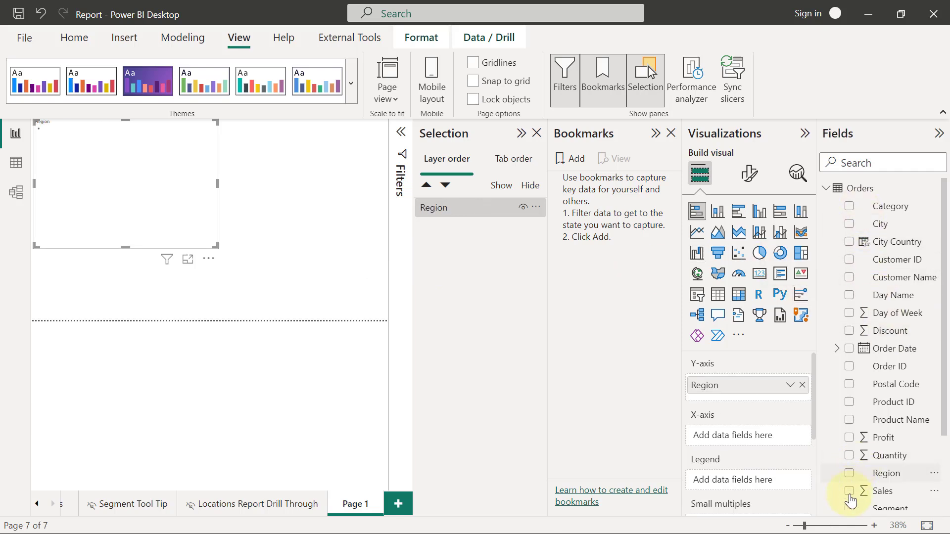
{"action": "left_click", "coordinate": [849, 491]}
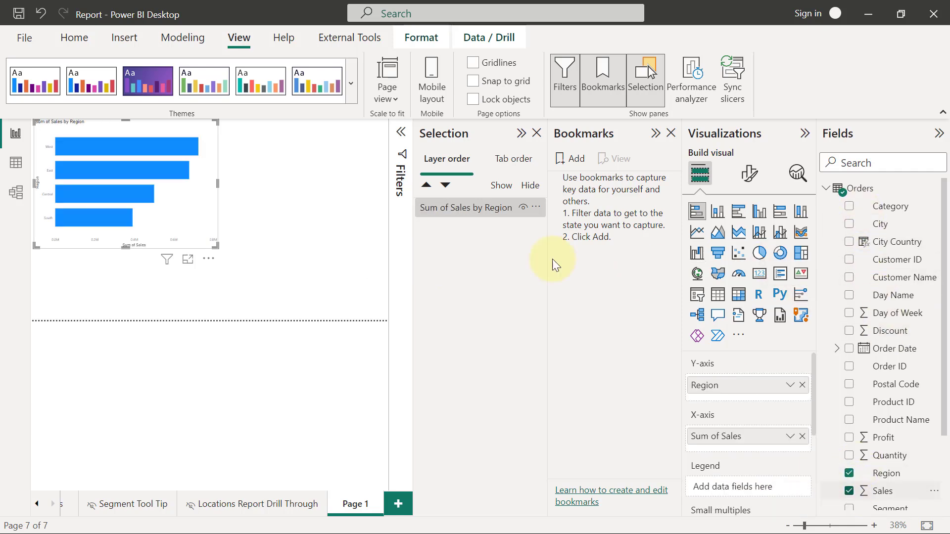
Rename the bar chart to 'Sales by Region Bar Chart' in the Selection pane
{"action": "double_click", "coordinate": [470, 207]}
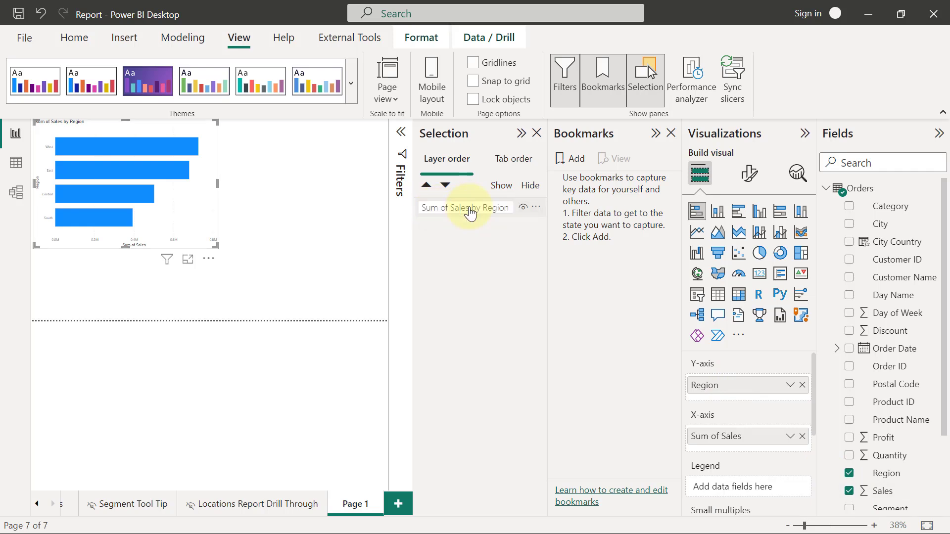
{"action": "type", "text": "Sales by Reg"}
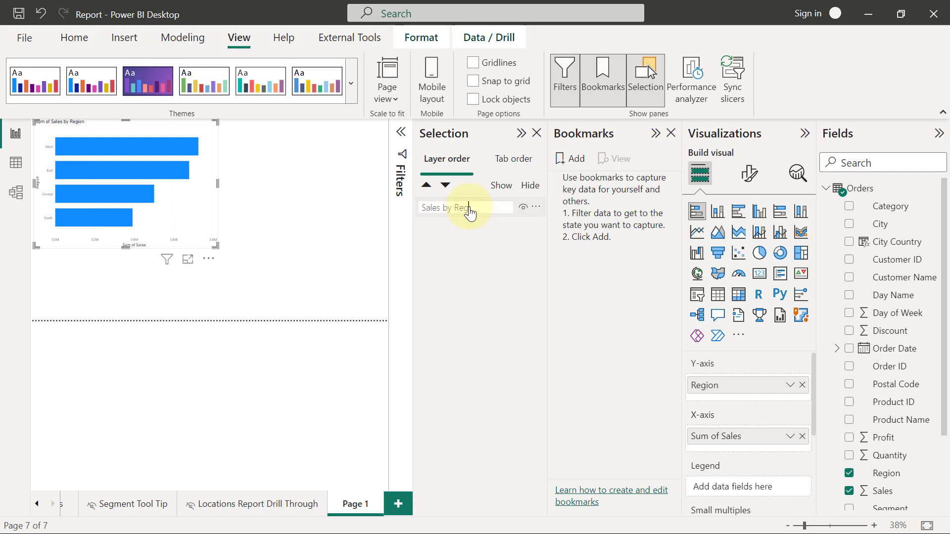
{"action": "type", "text": "ion Bar Chart"}
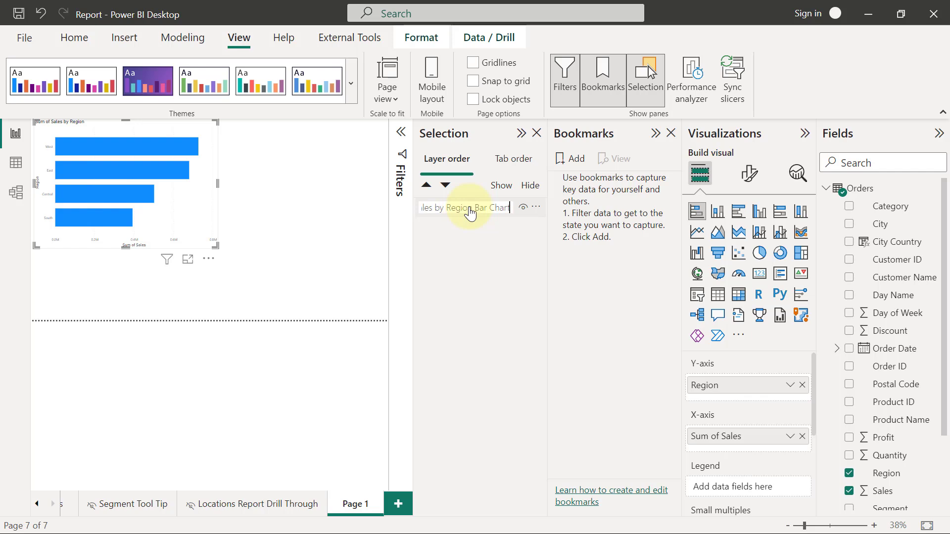
{"action": "key", "text": "Return"}
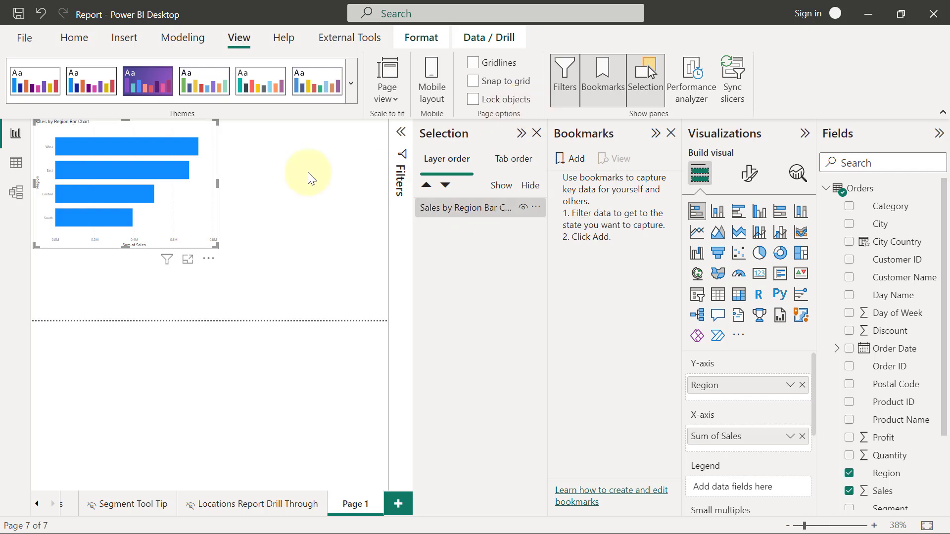
{"action": "left_click", "coordinate": [283, 177]}
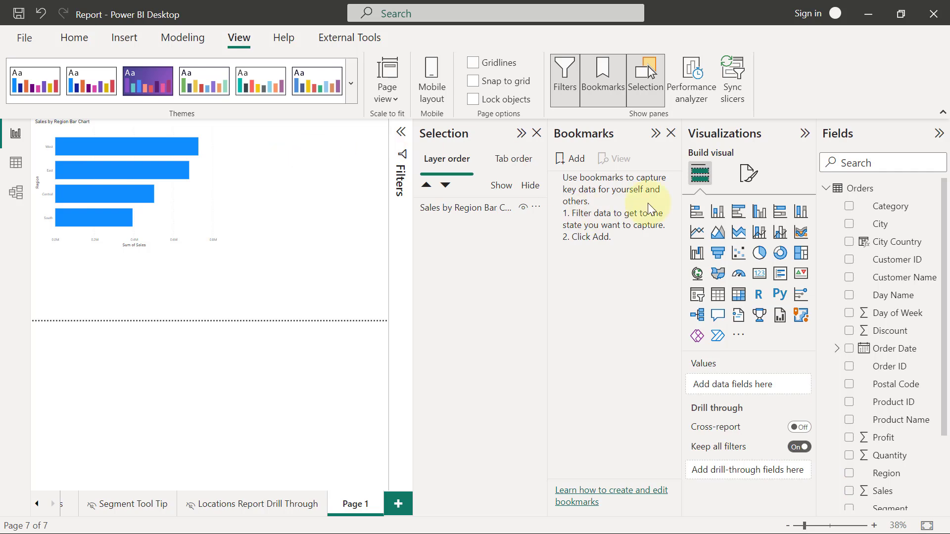
Insert a stacked column chart of Sales by Category, placed at the upper right and made taller
{"action": "left_click", "coordinate": [717, 211]}
{"action": "left_click", "coordinate": [850, 209]}
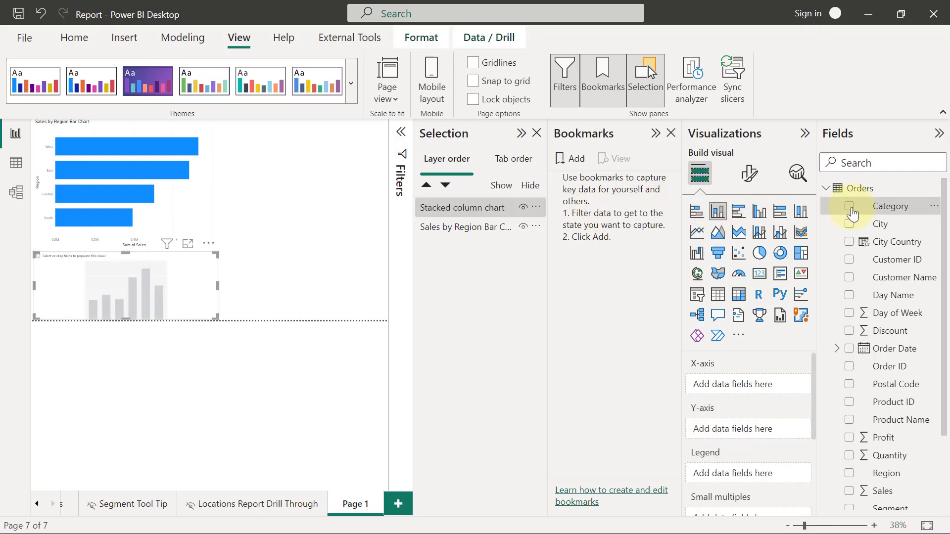
{"action": "left_click", "coordinate": [849, 492]}
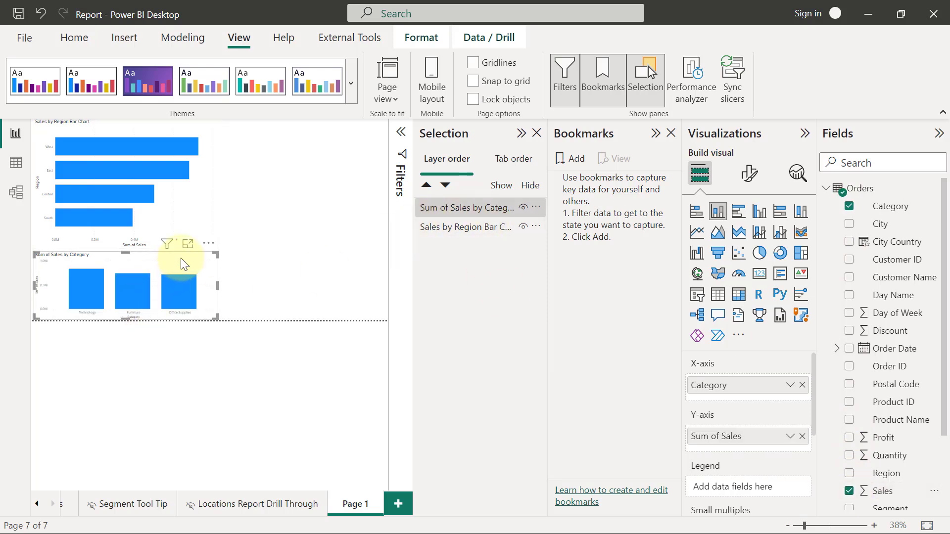
{"action": "left_click_drag", "start_coordinate": [202, 257], "coordinate": [308, 173]}
{"action": "left_click_drag", "start_coordinate": [367, 123], "coordinate": [376, 118]}
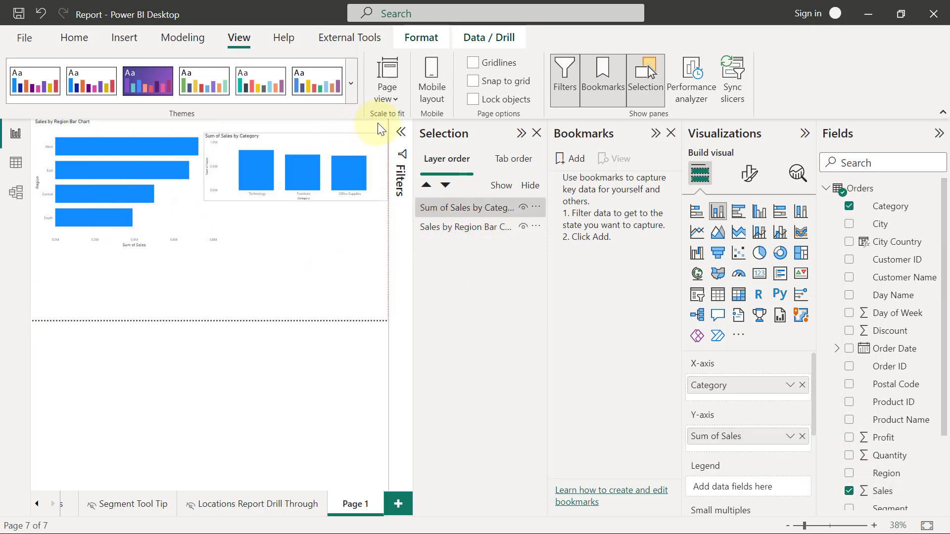
{"action": "left_click_drag", "start_coordinate": [295, 194], "coordinate": [301, 246]}
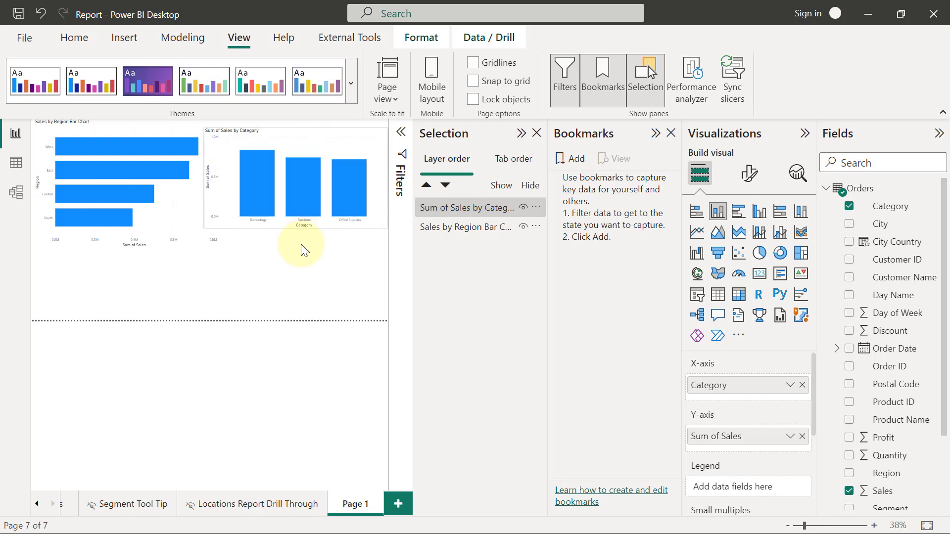
Rename the column chart to 'Sales by Category Column Chart'
{"action": "double_click", "coordinate": [468, 209]}
{"action": "type", "text": "S"}
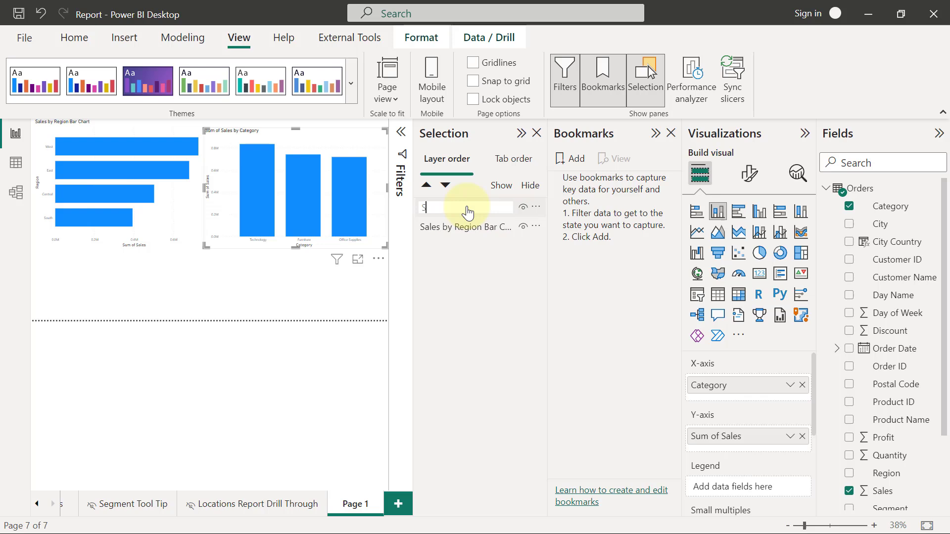
{"action": "type", "text": "ales by Category Column Chart"}
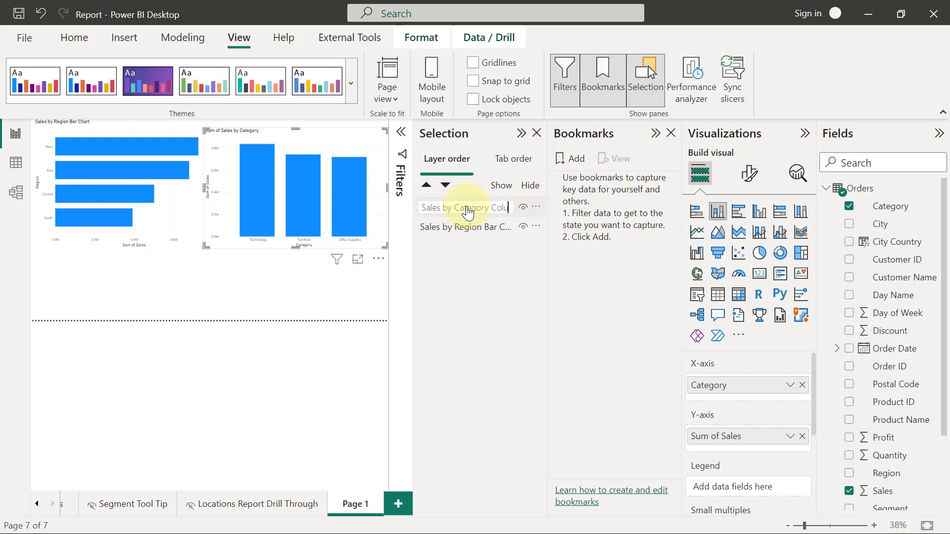
{"action": "key", "text": "Return"}
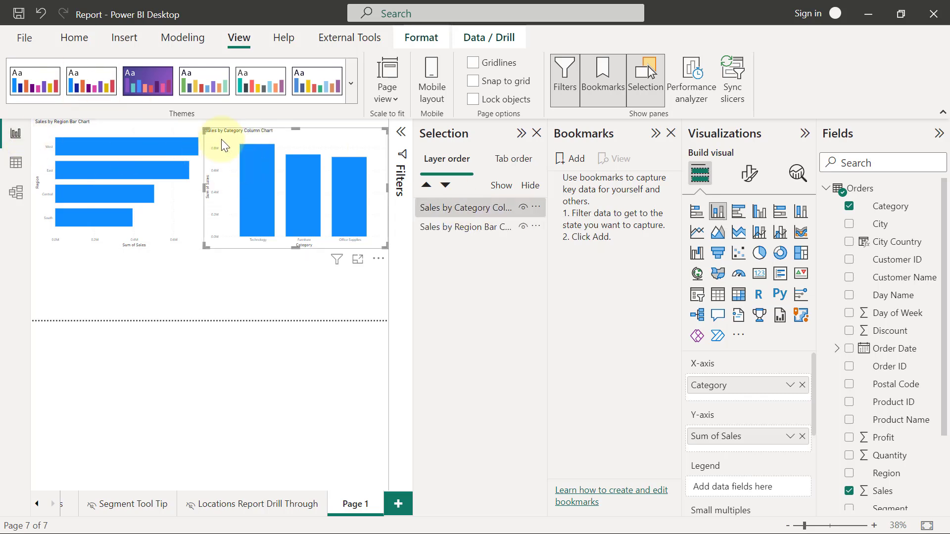
{"action": "left_click", "coordinate": [227, 295]}
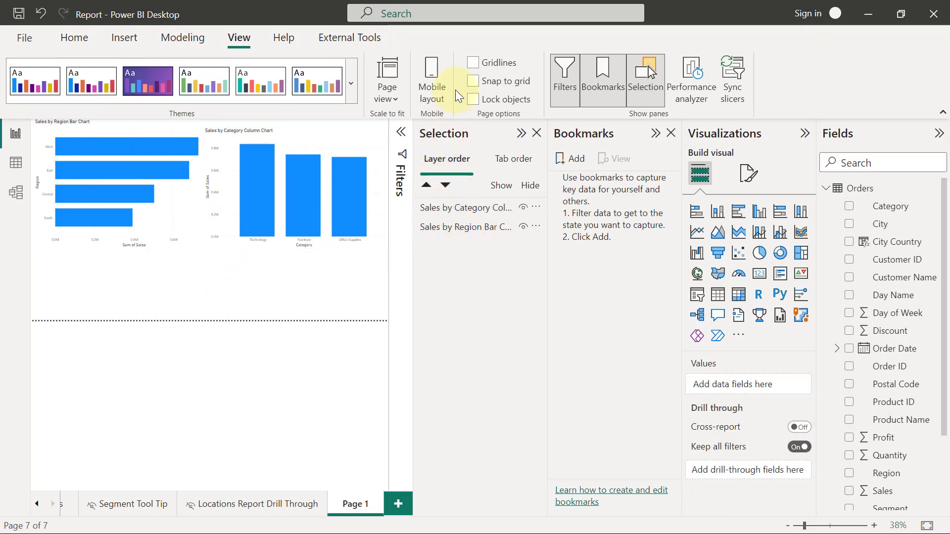
{"action": "left_click", "coordinate": [459, 209]}
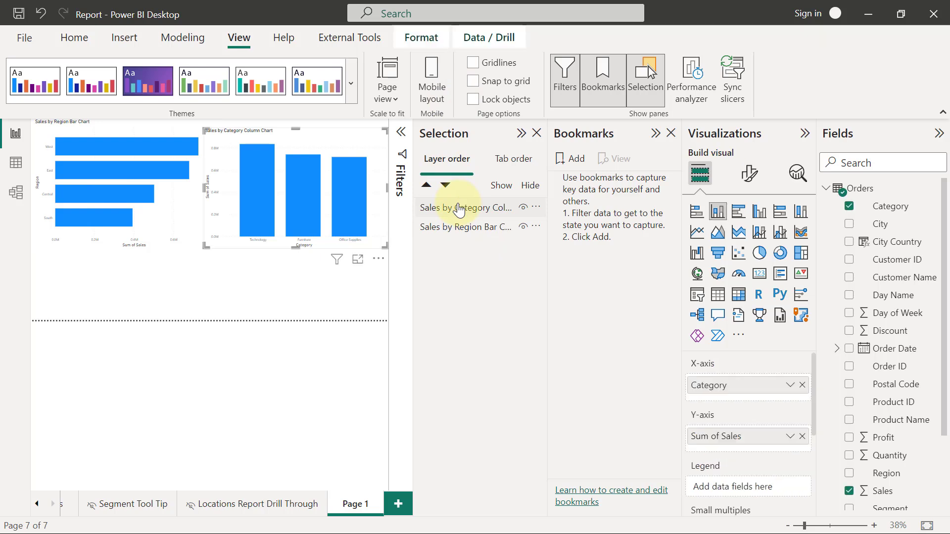
{"action": "left_click", "coordinate": [467, 230]}
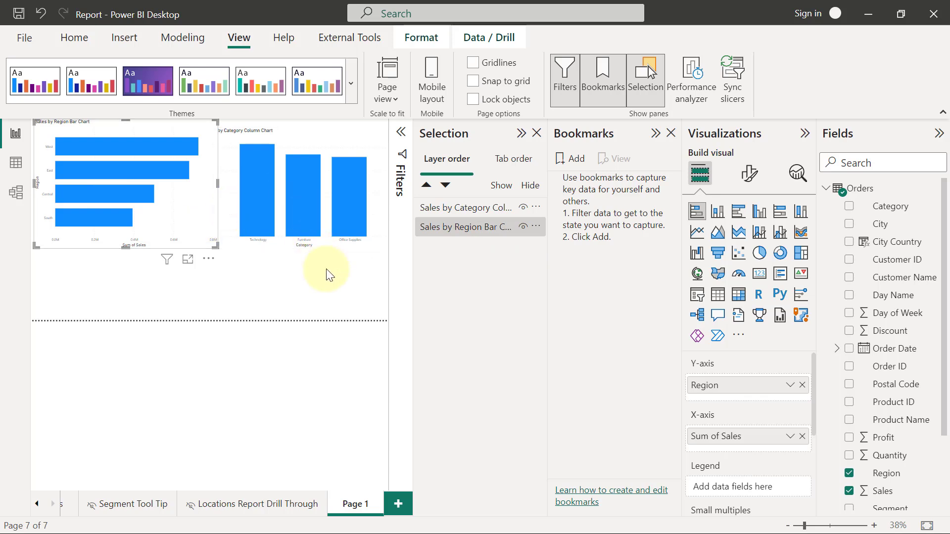
{"action": "left_click", "coordinate": [328, 287]}
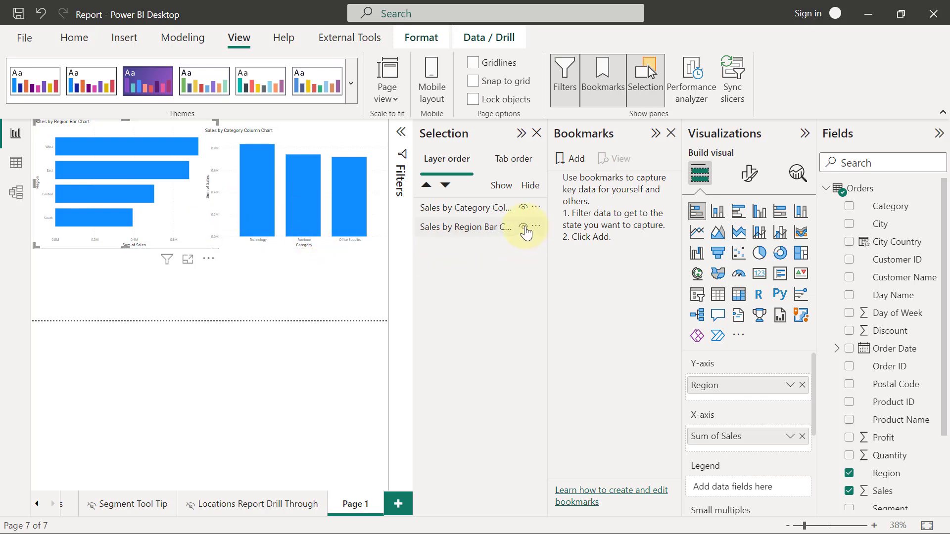
{"action": "left_click", "coordinate": [524, 228]}
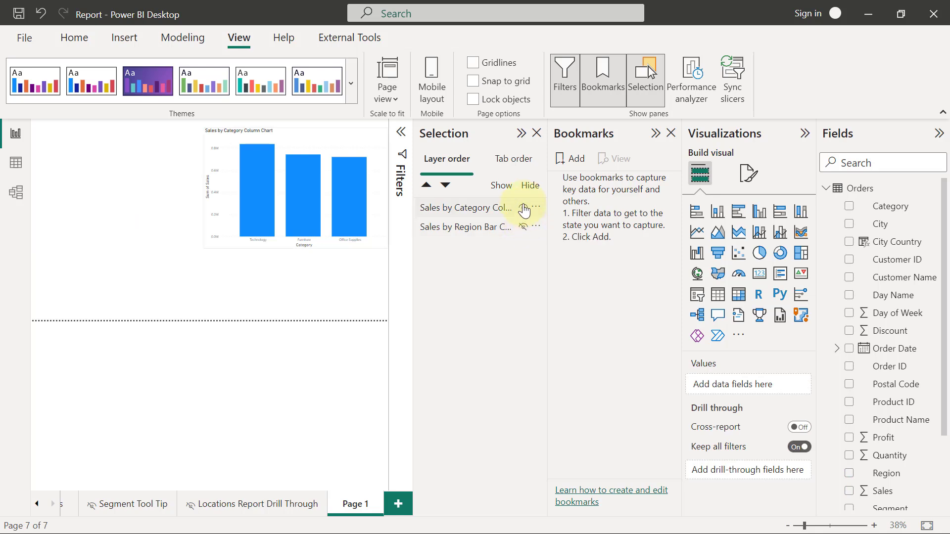
{"action": "left_click", "coordinate": [524, 209]}
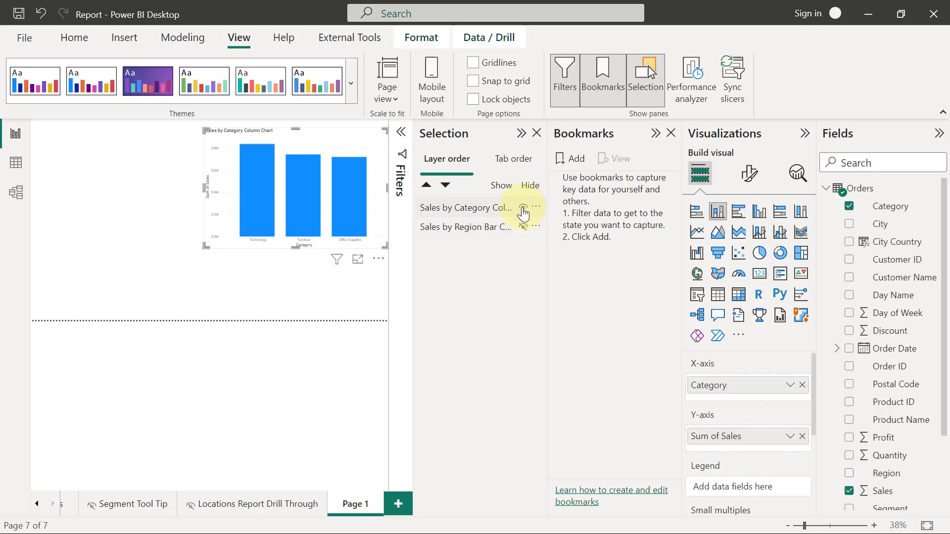
{"action": "left_click", "coordinate": [523, 212]}
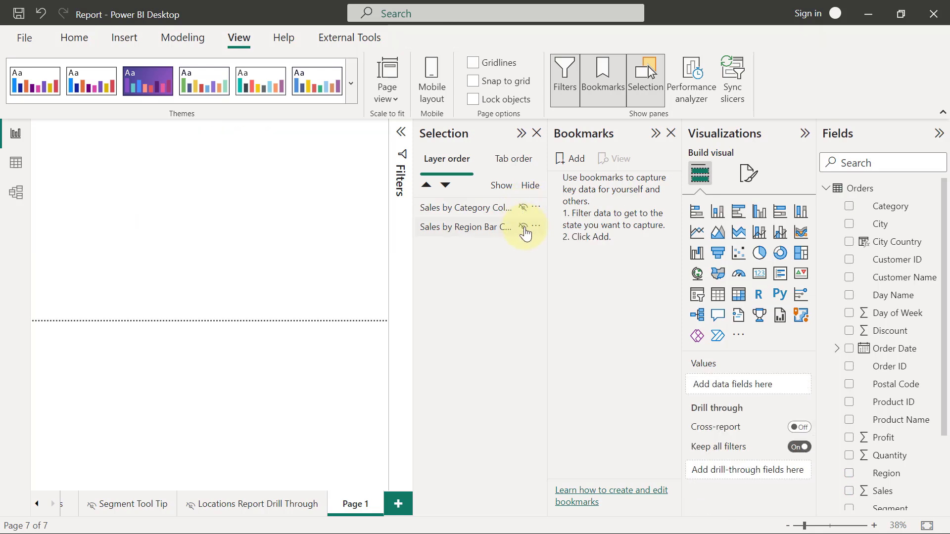
{"action": "left_click", "coordinate": [523, 227]}
{"action": "left_click", "coordinate": [524, 208]}
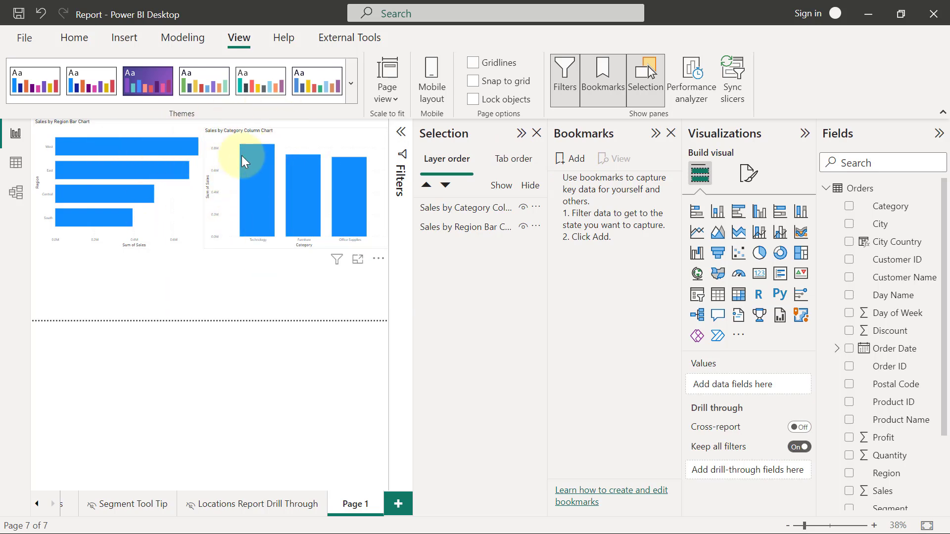
{"action": "mouse_move", "coordinate": [242, 157]}
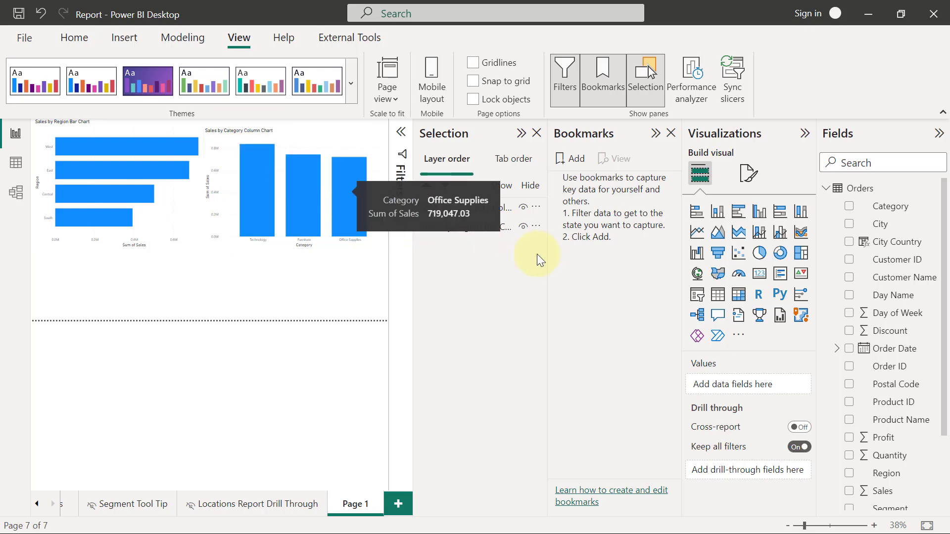
Add a bookmark of the page with both charts and name it 'Displaying All Visuals'
{"action": "left_click", "coordinate": [575, 165]}
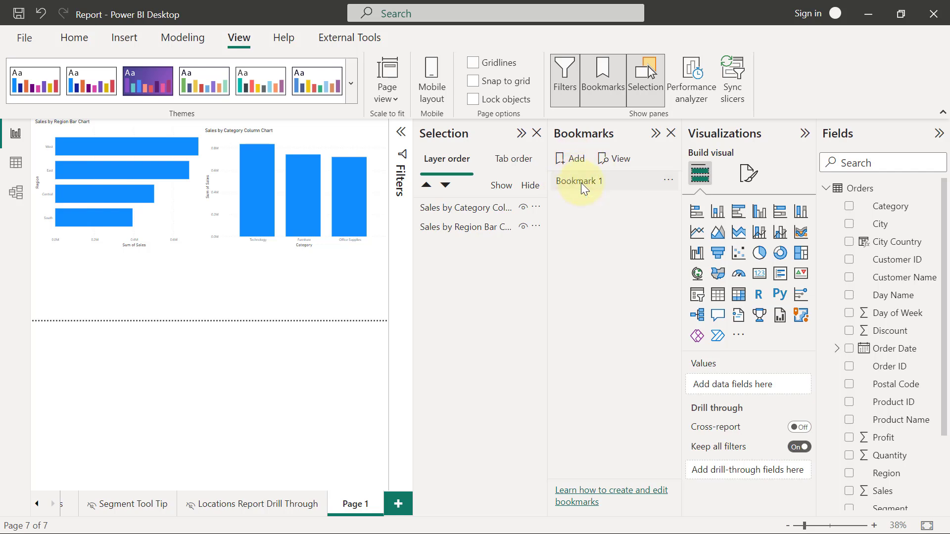
{"action": "double_click", "coordinate": [581, 182]}
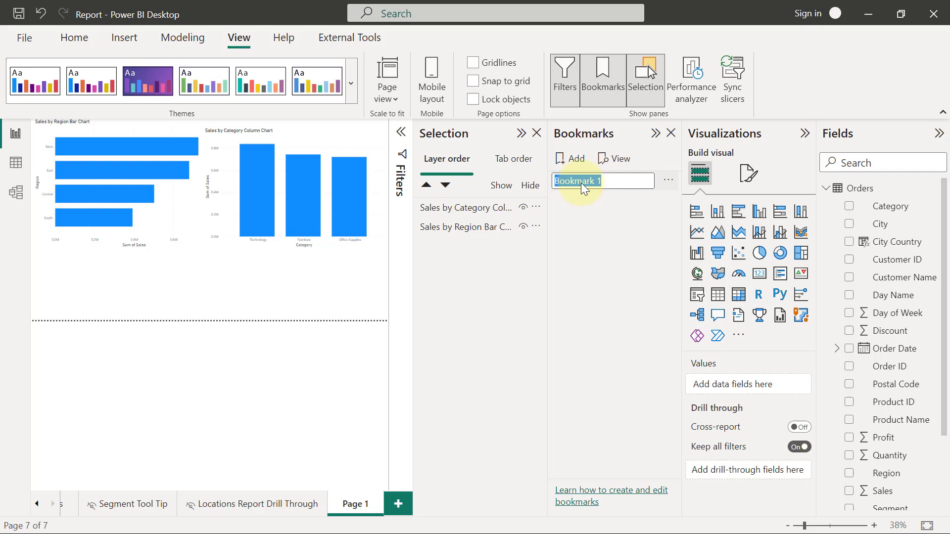
{"action": "type", "text": "Displaying A"}
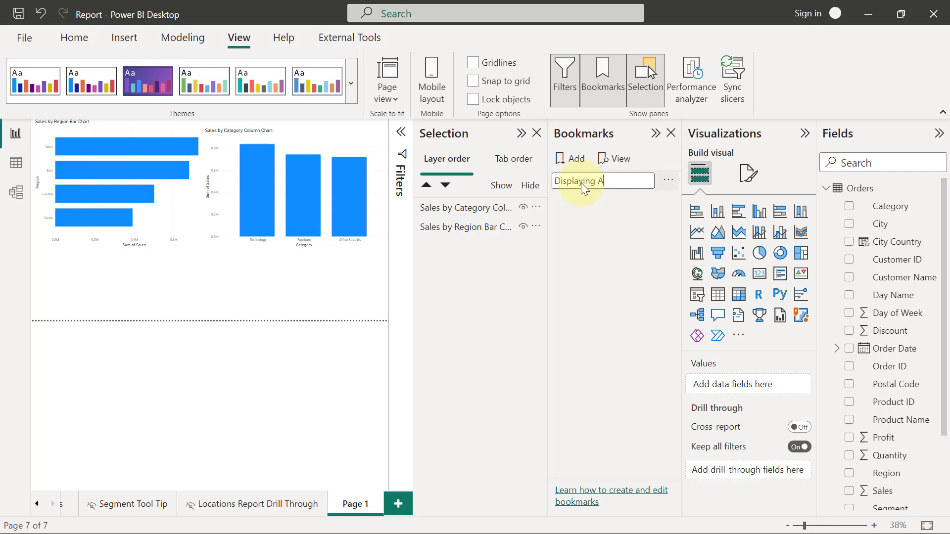
{"action": "type", "text": "ll Visuals"}
{"action": "key", "text": "Return"}
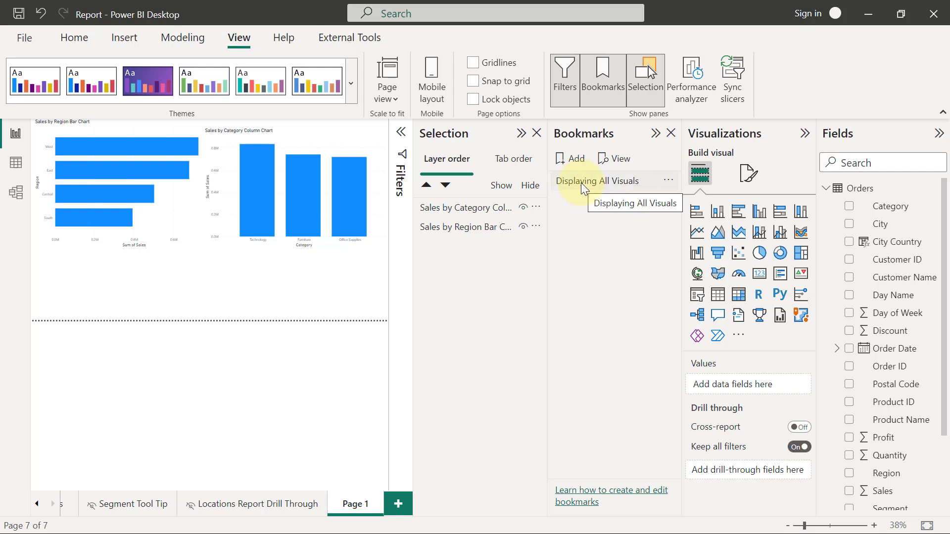
Hide the Sales by Region bar chart and bookmark that view as 'Displaying Sales by Category'
{"action": "left_click", "coordinate": [574, 186]}
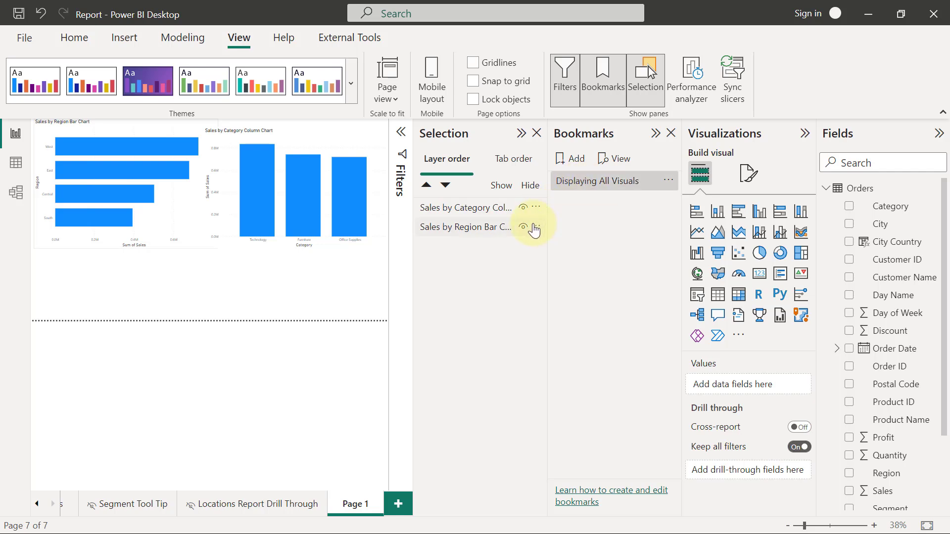
{"action": "left_click", "coordinate": [523, 226]}
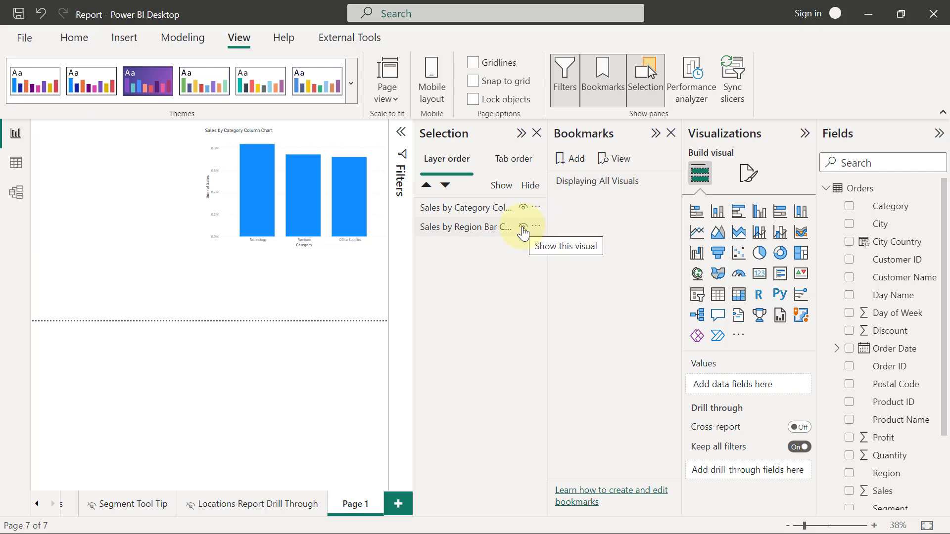
{"action": "left_click", "coordinate": [571, 164]}
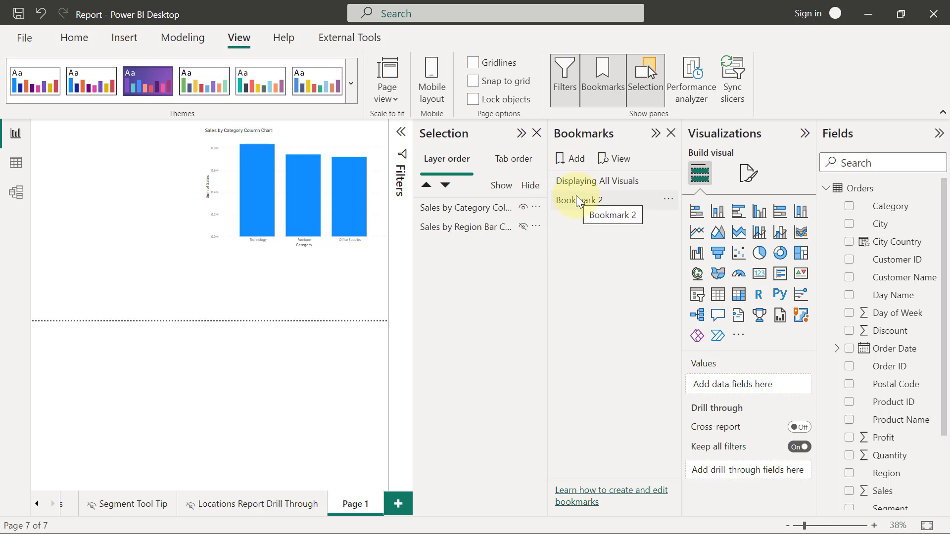
{"action": "double_click", "coordinate": [576, 200]}
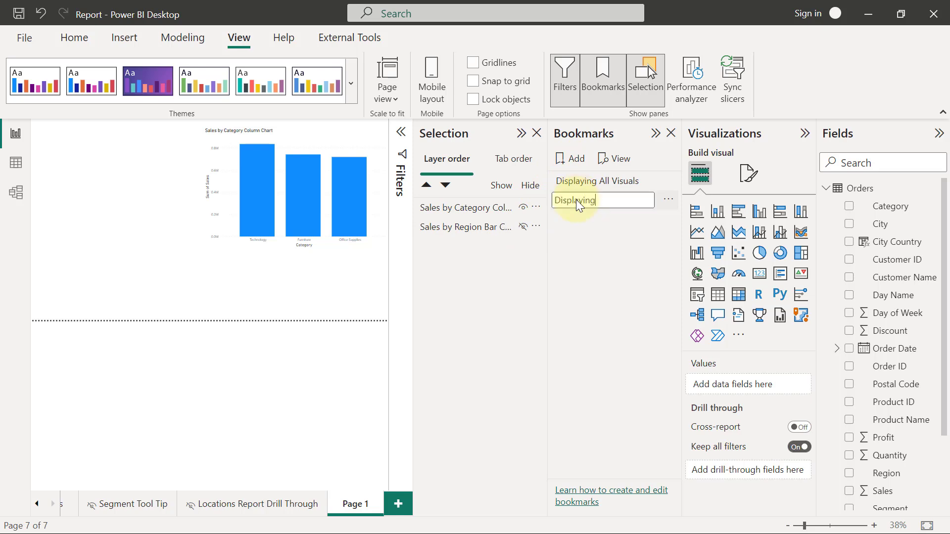
{"action": "type", "text": "Displaying Sales "}
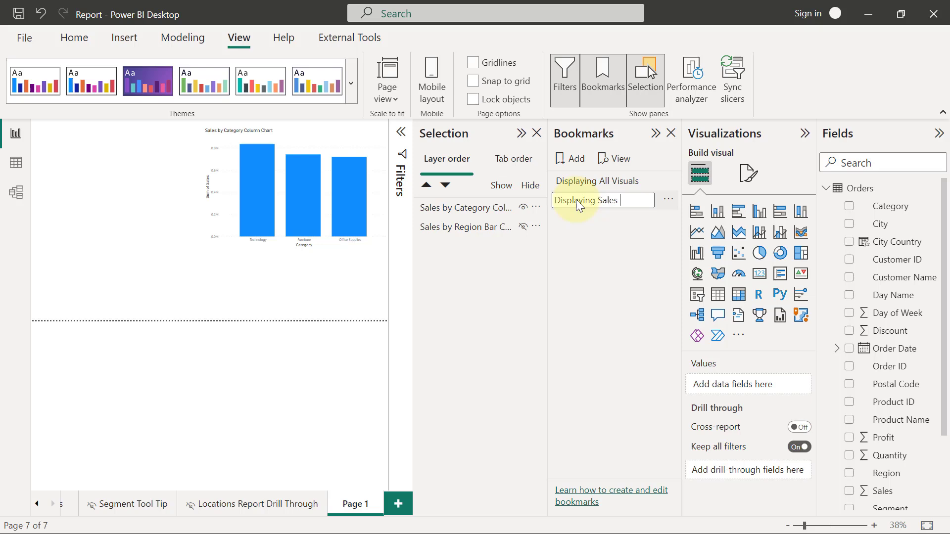
{"action": "type", "text": "by C"}
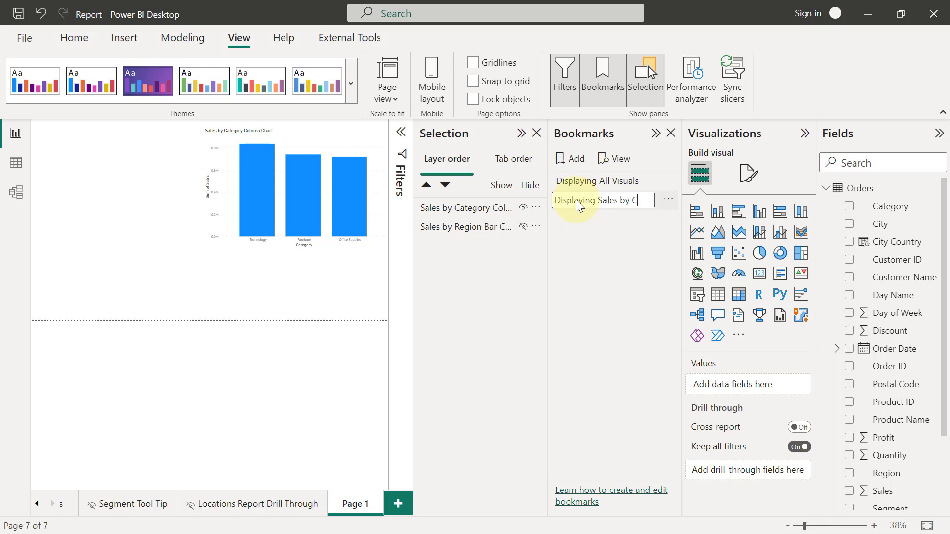
{"action": "type", "text": "ategory"}
{"action": "key", "text": "Return"}
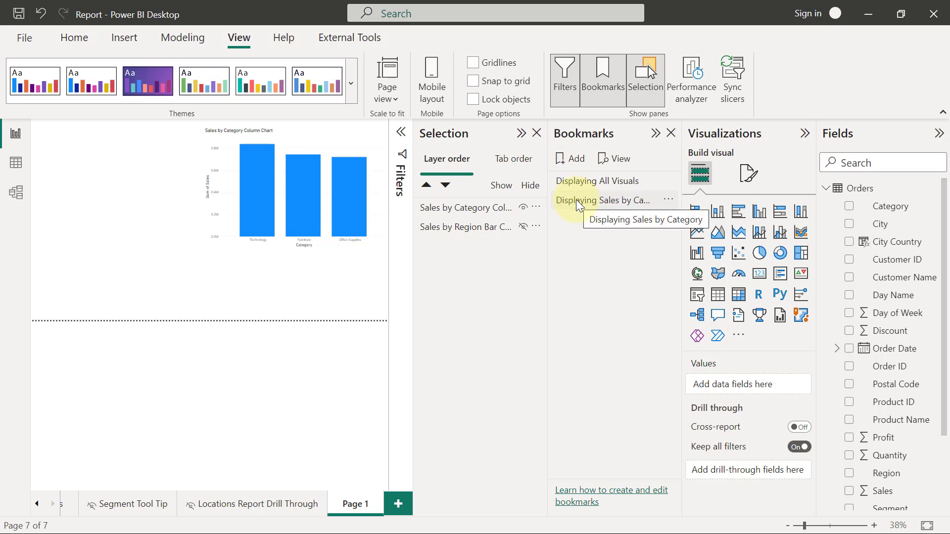
Show the bar chart, hide the column chart, and bookmark it as 'Displaying Sales by Region'
{"action": "left_click", "coordinate": [523, 227]}
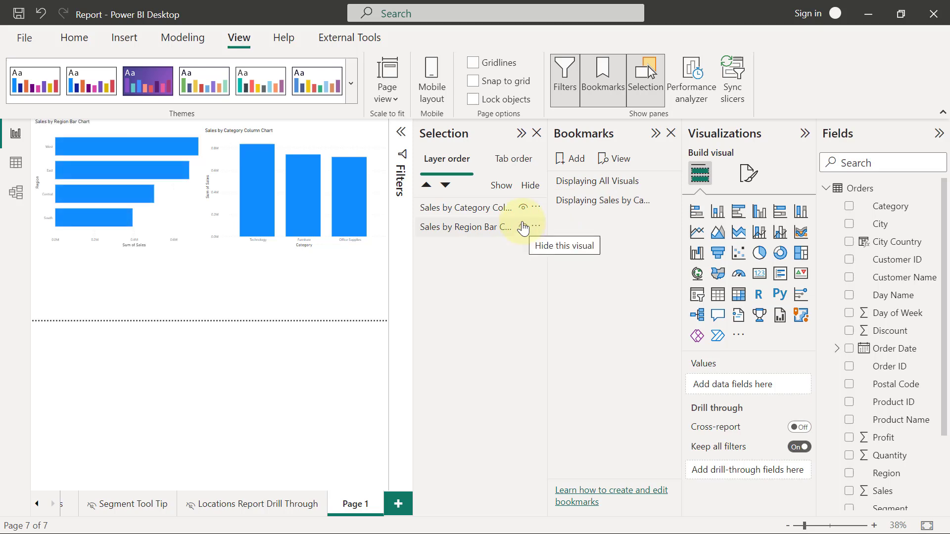
{"action": "left_click", "coordinate": [523, 209]}
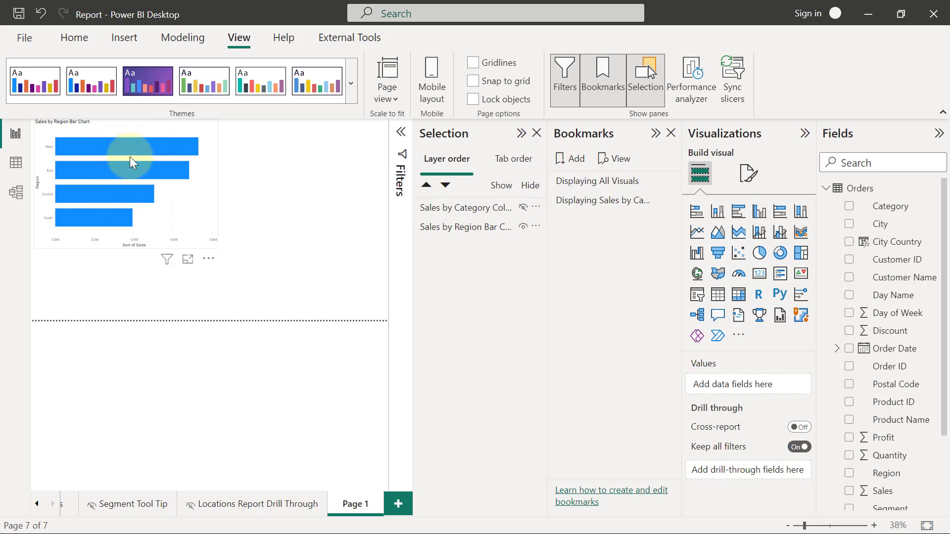
{"action": "left_click", "coordinate": [576, 158]}
{"action": "double_click", "coordinate": [574, 219]}
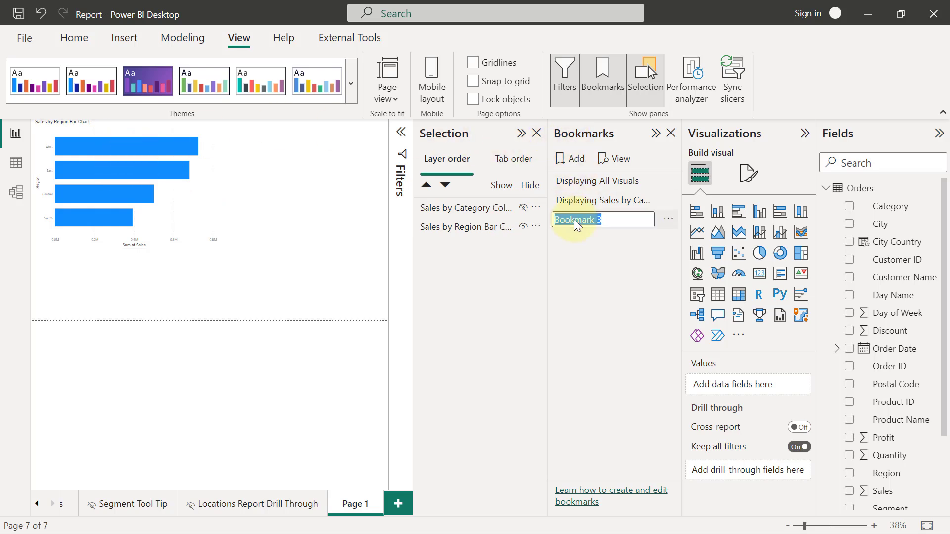
{"action": "type", "text": "Displaying Sals"}
{"action": "key", "text": "BackSpace"}
{"action": "type", "text": "es by Region"}
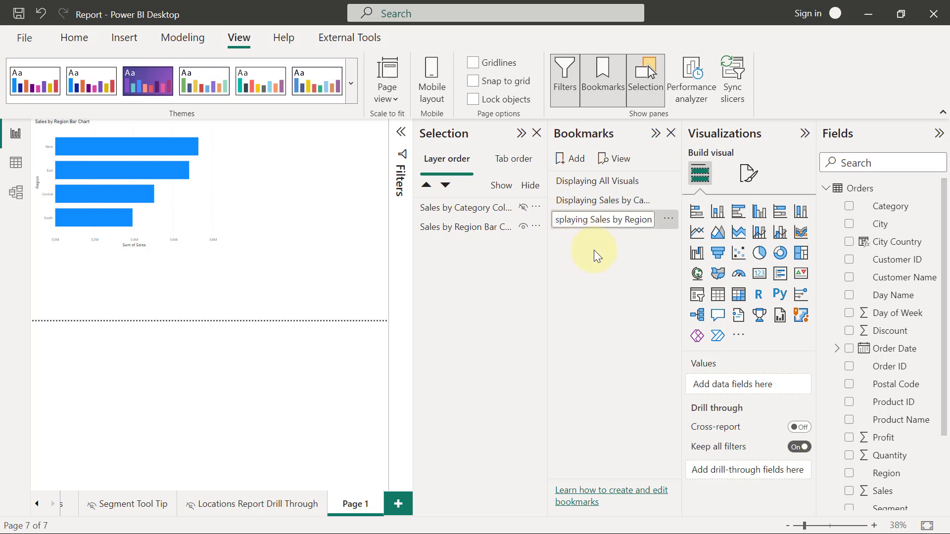
{"action": "left_click", "coordinate": [594, 251]}
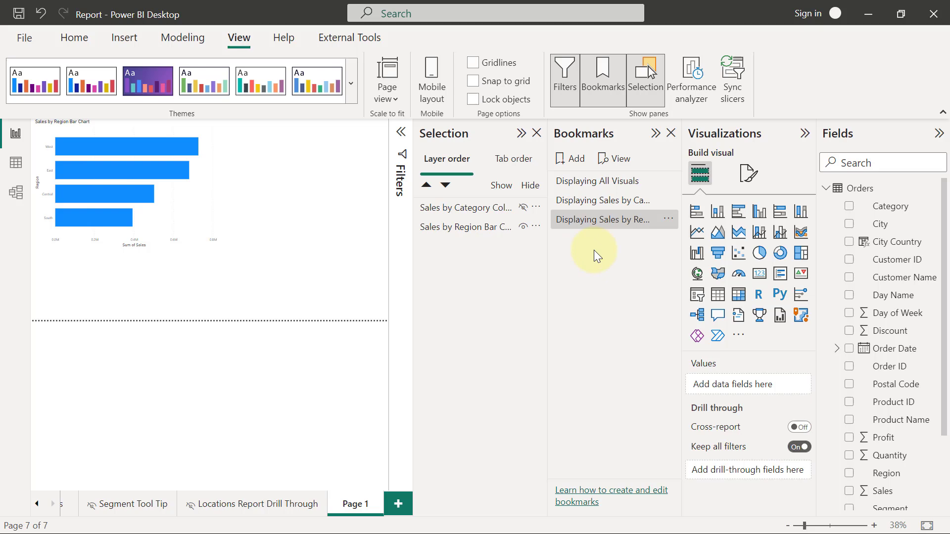
Unhide the column chart, then apply the Region, Category and All Visuals bookmarks in turn
{"action": "left_click", "coordinate": [522, 208]}
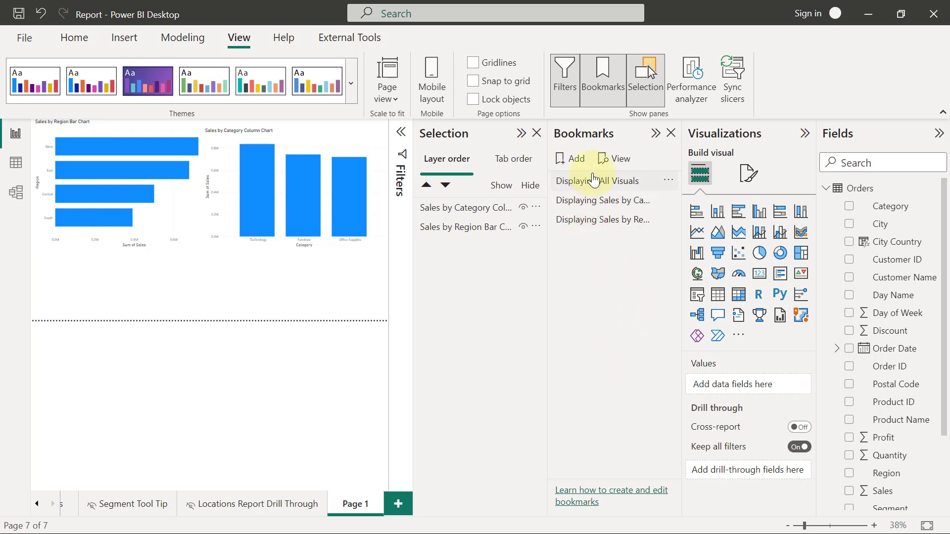
{"action": "left_click", "coordinate": [600, 219]}
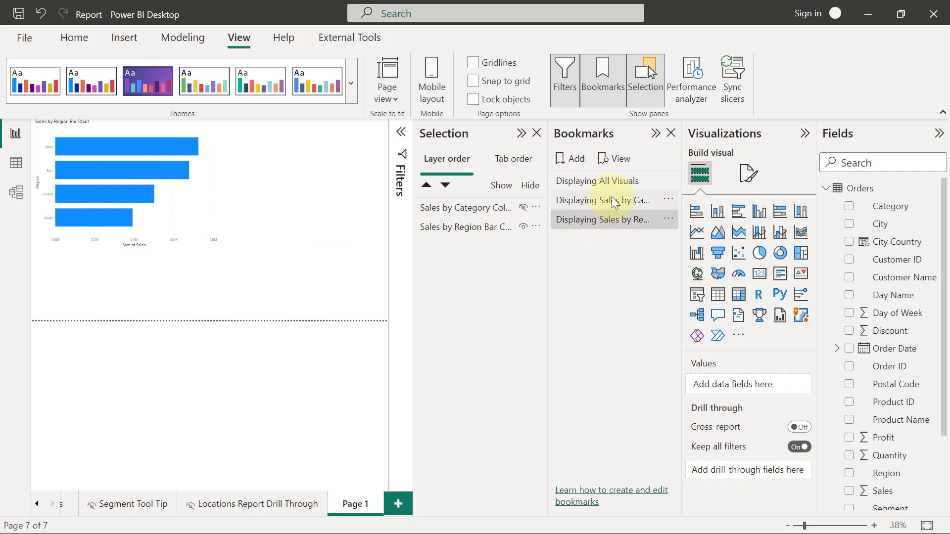
{"action": "left_click", "coordinate": [615, 201]}
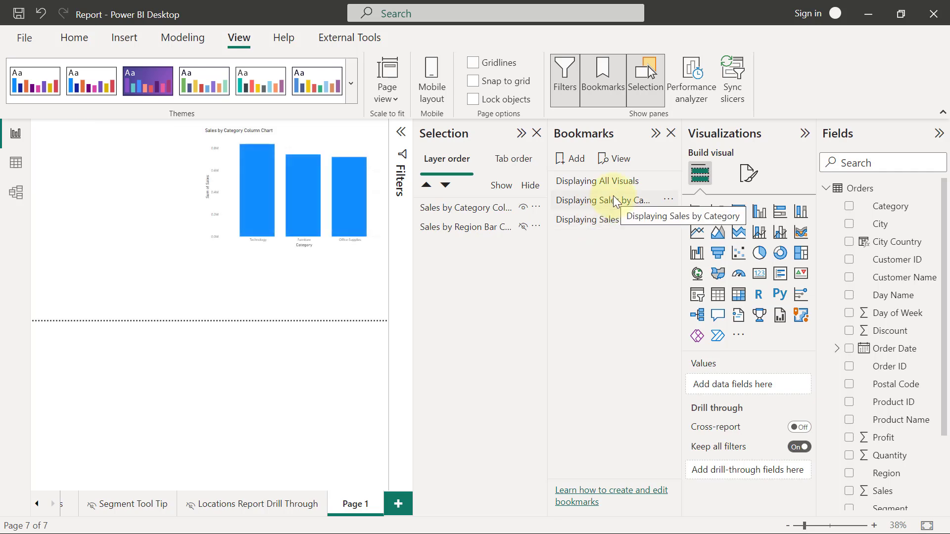
{"action": "left_click", "coordinate": [588, 182]}
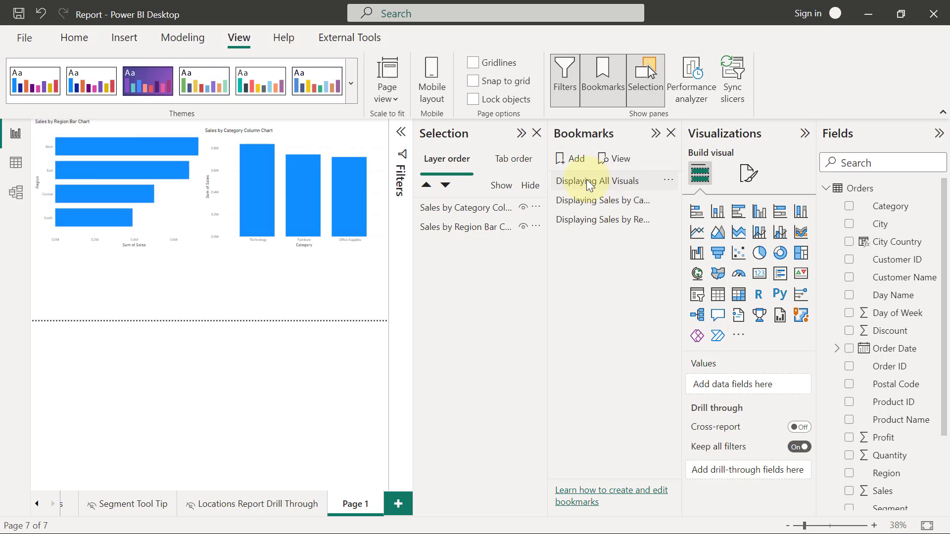